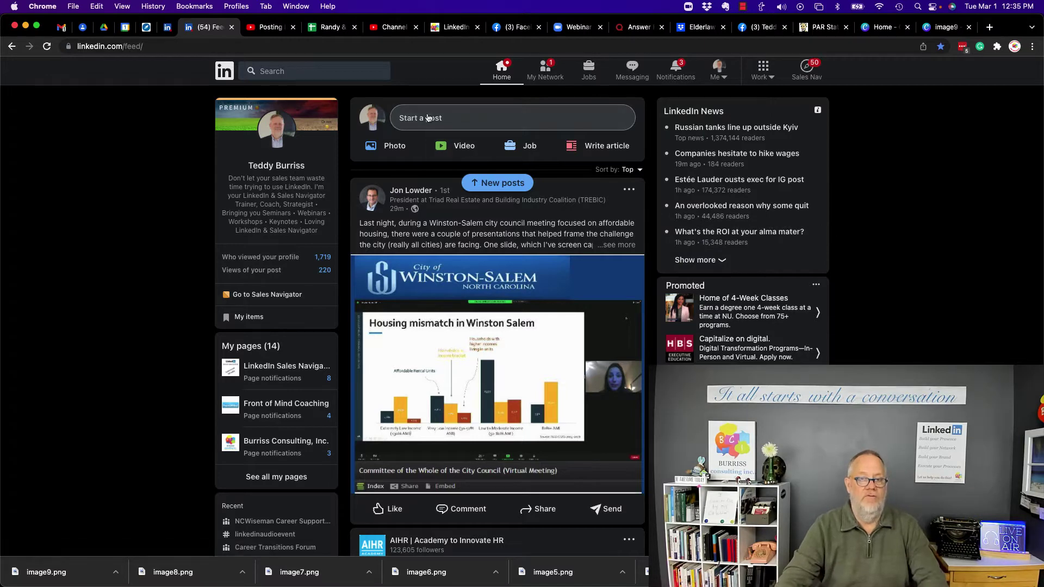
# Start a new post with '#TEsting' and the line 'Uploading 9 images in a specific order to see what order they display in.'.
pyautogui.click(403, 116)
pyautogui.write('#TEsting')
pyautogui.press('Return')
pyautogui.press('Return')
pyautogui.write('Upl')
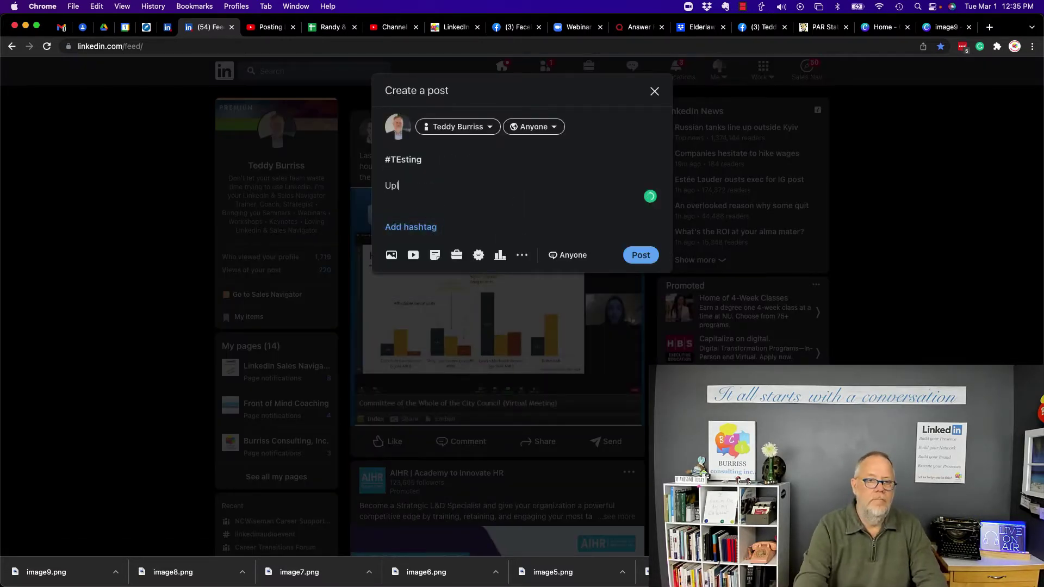
pyautogui.write('oading 9 images in a specific order to see what order they display in.')
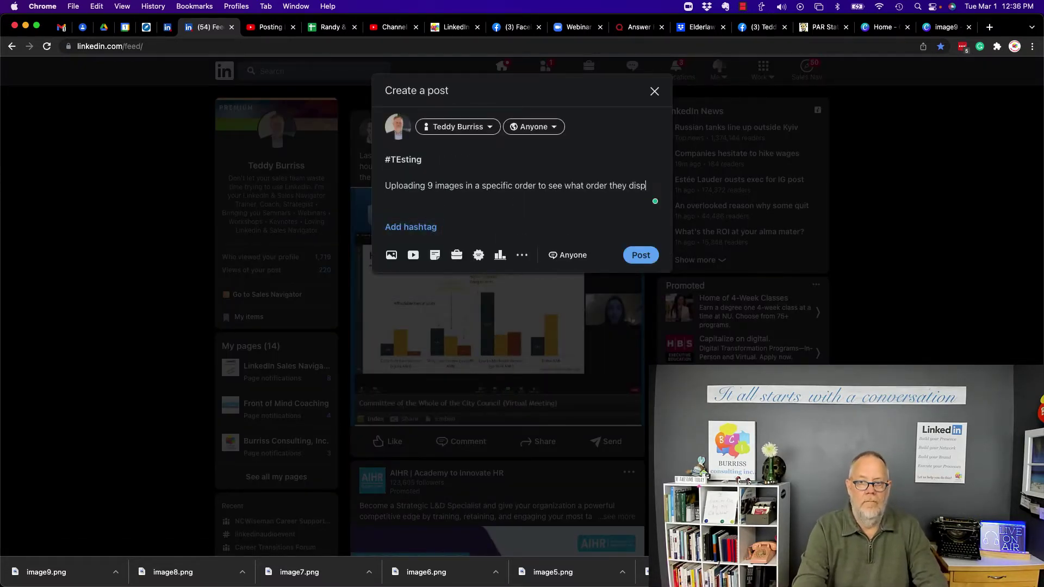
pyautogui.press('Return')
# Attach image1.png through image9.png from Downloads to the post.
pyautogui.click(391, 269)
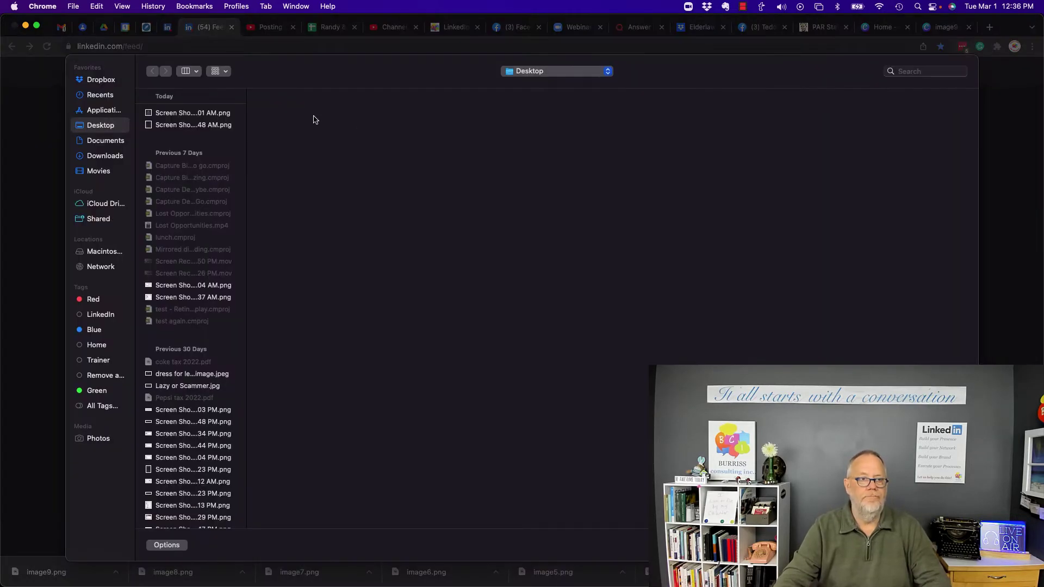
pyautogui.click(102, 160)
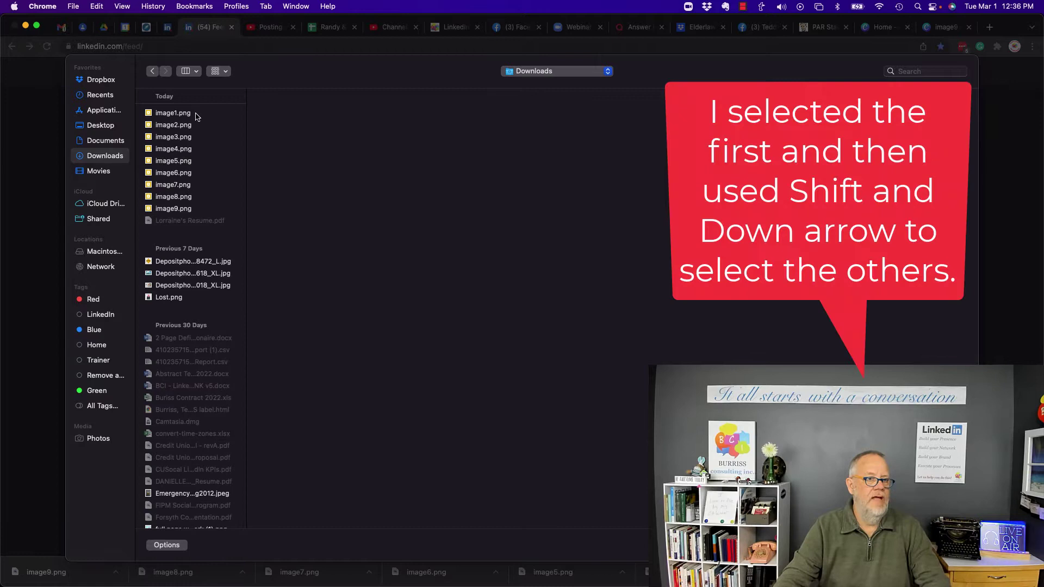
pyautogui.click(197, 116)
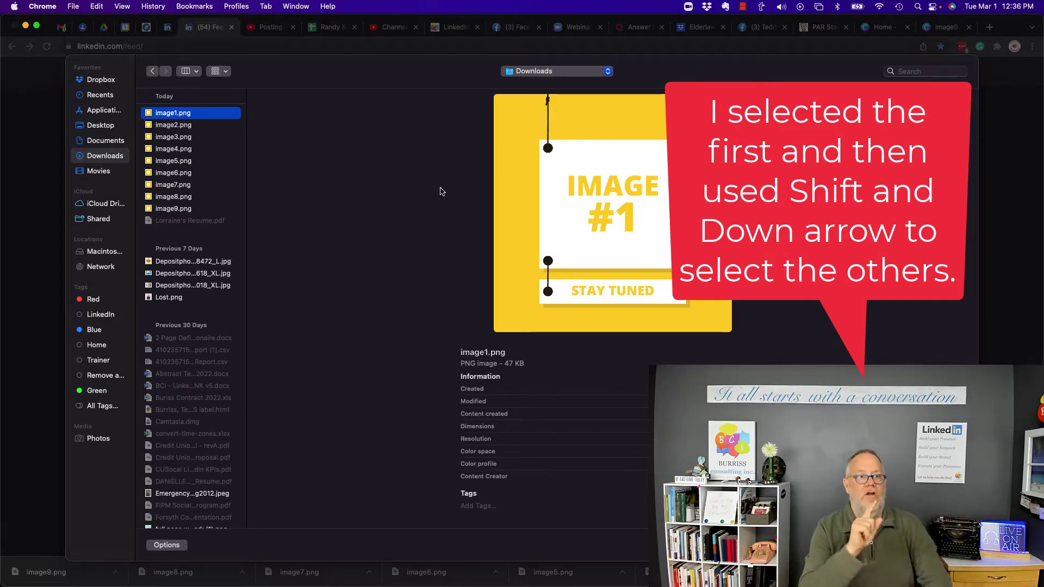
pyautogui.hotkey('shift', 'Down')
pyautogui.hotkey('shift', 'Down')
pyautogui.hotkey('shift', 'Down')
pyautogui.hotkey('shift', 'Down')
pyautogui.hotkey('shift', 'Down')
pyautogui.hotkey('shift', 'Down')
pyautogui.hotkey('shift', 'Down')
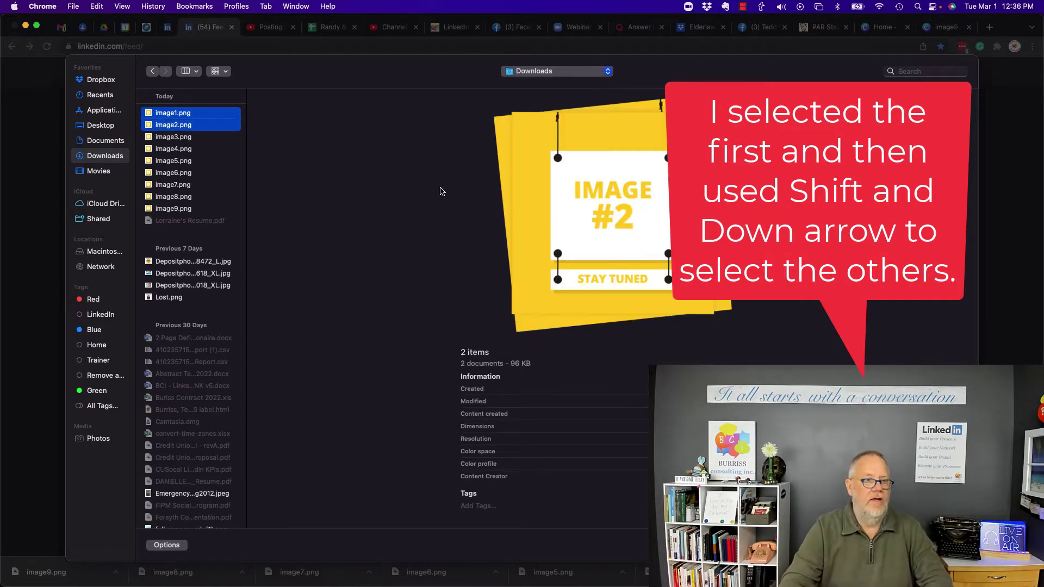
pyautogui.hotkey('shift', 'Down')
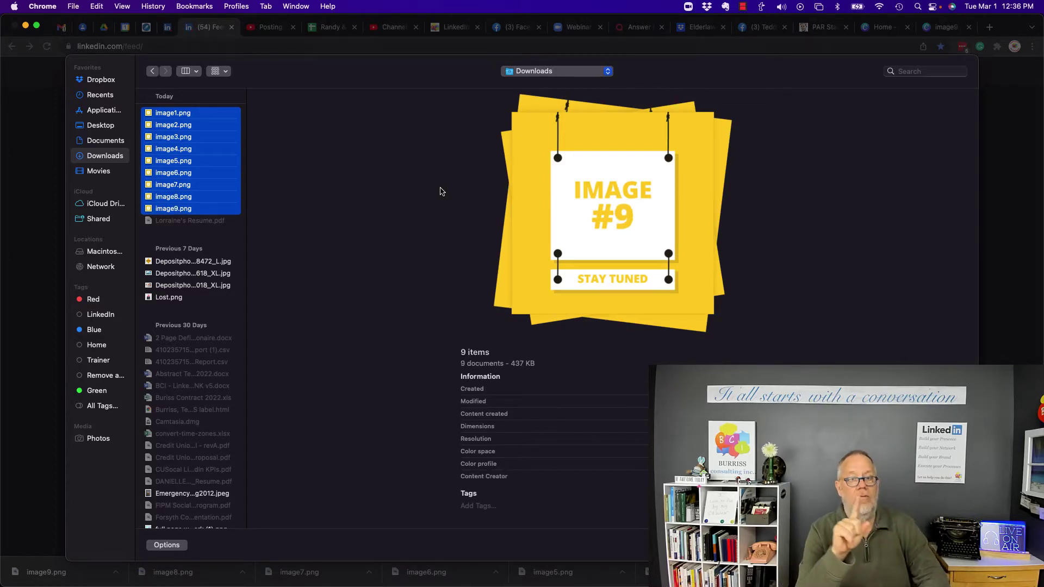
pyautogui.press('Return')
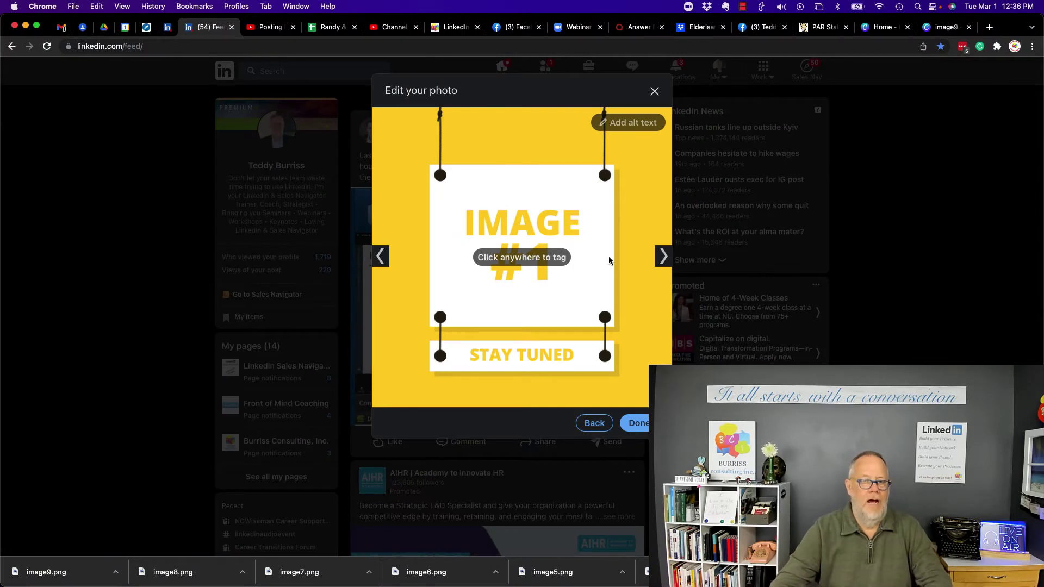
# Confirm the nine images, publish the #TEsting post, and check its #1–#4 and +4 grid in the feed.
pyautogui.click(640, 426)
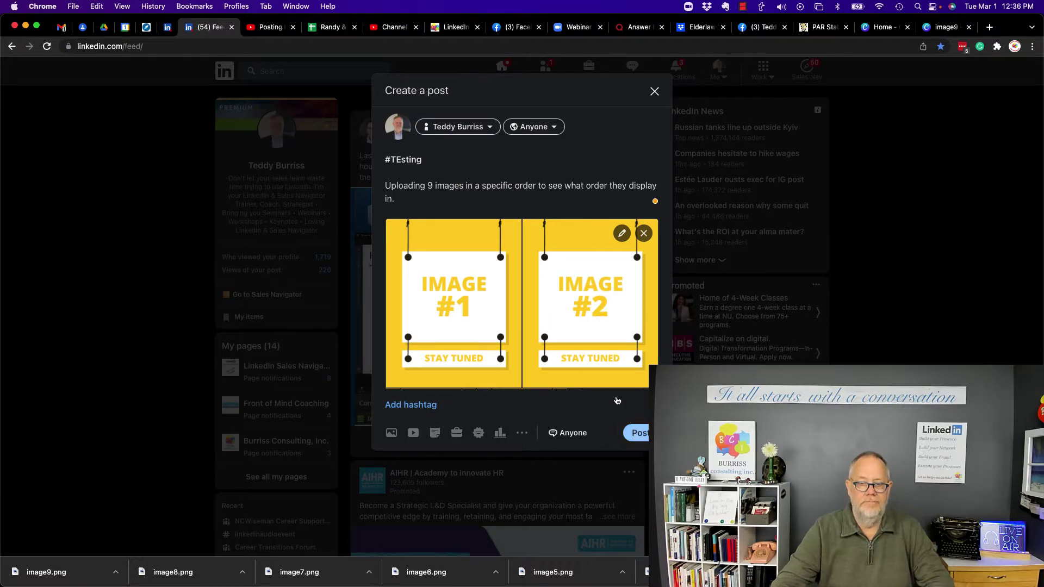
pyautogui.scroll(-1, 542, 284)
pyautogui.scroll(-2, 543, 285)
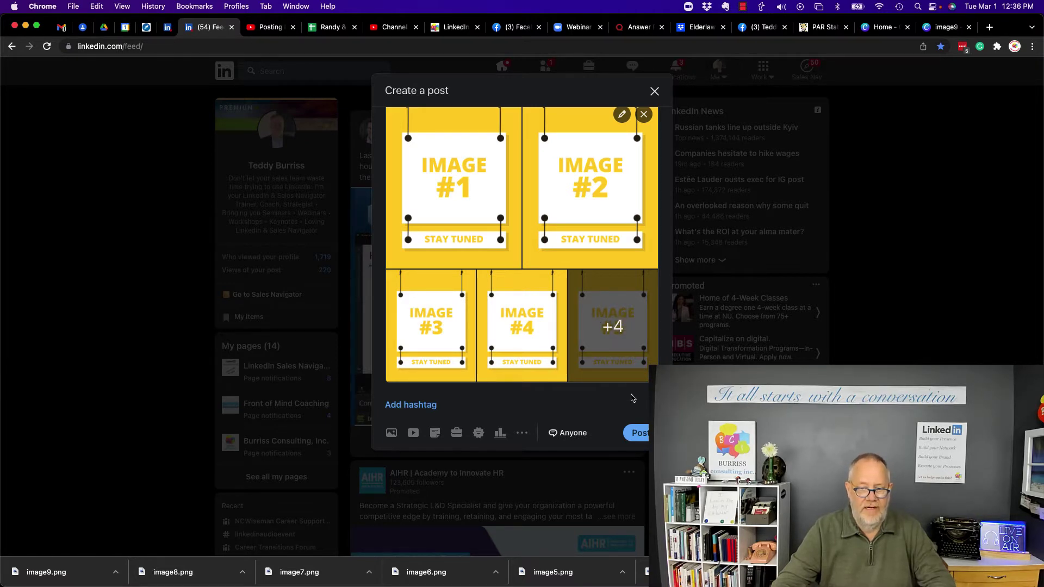
pyautogui.click(639, 434)
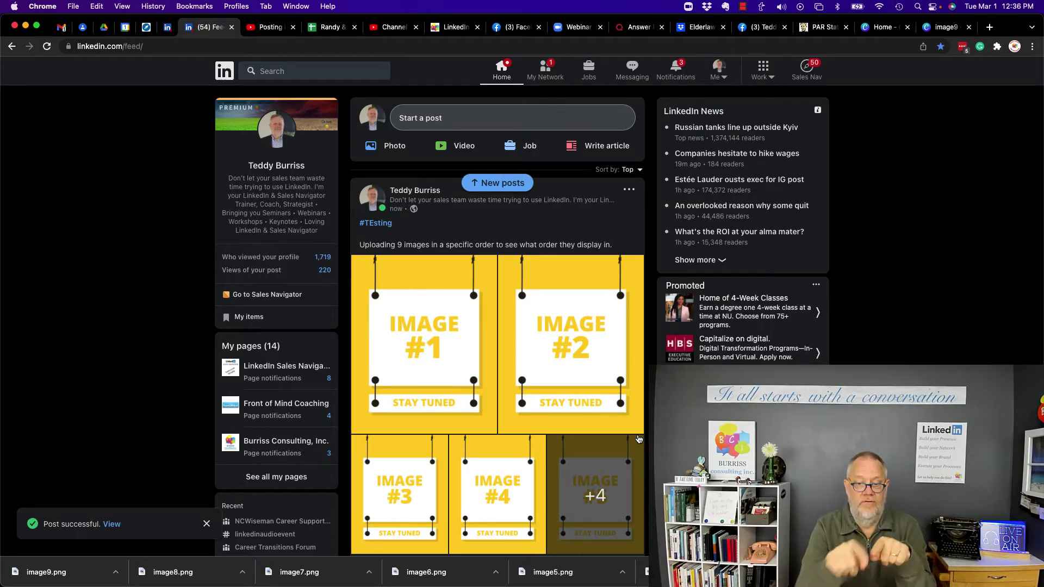
pyautogui.scroll(-3, 638, 439)
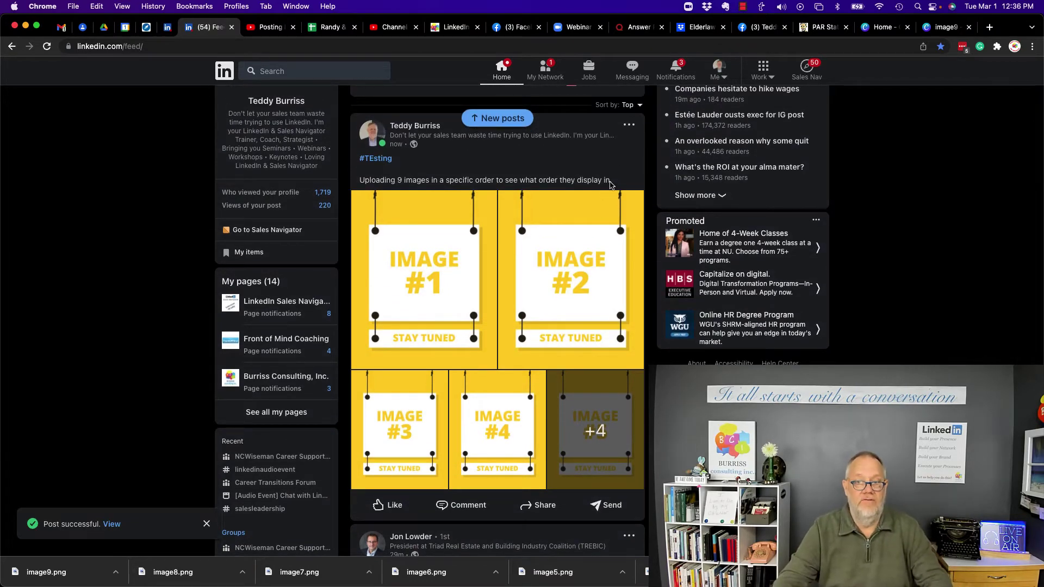
pyautogui.scroll(3, 531, 164)
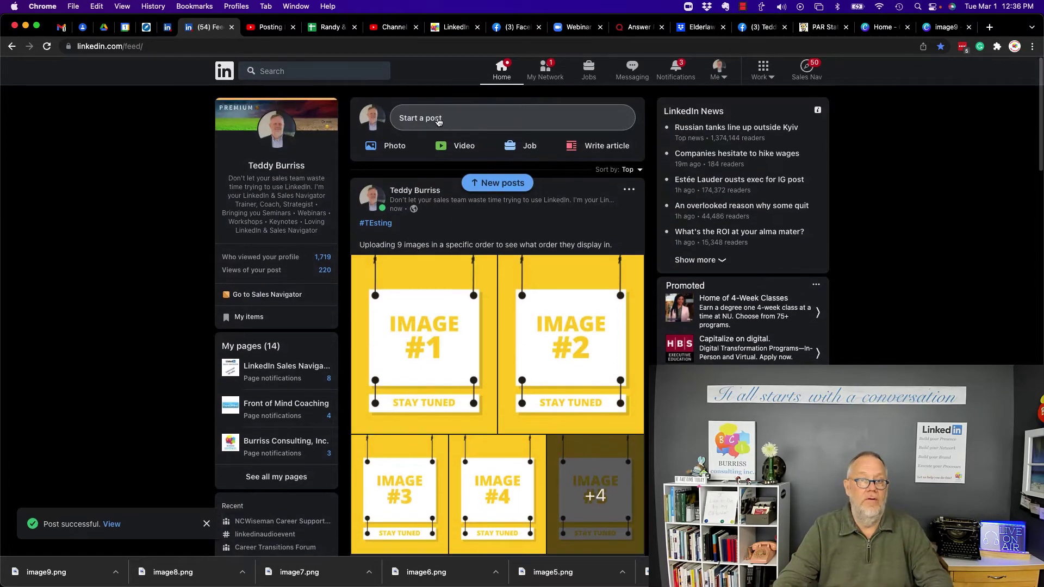
# Start a new post reading '#Testing Posting 9 images to see what happens in the order of the display'.
pyautogui.click(434, 118)
pyautogui.write('#Testoi')
pyautogui.press('BackSpace')
pyautogui.press('BackSpace')
pyautogui.write('ing ')
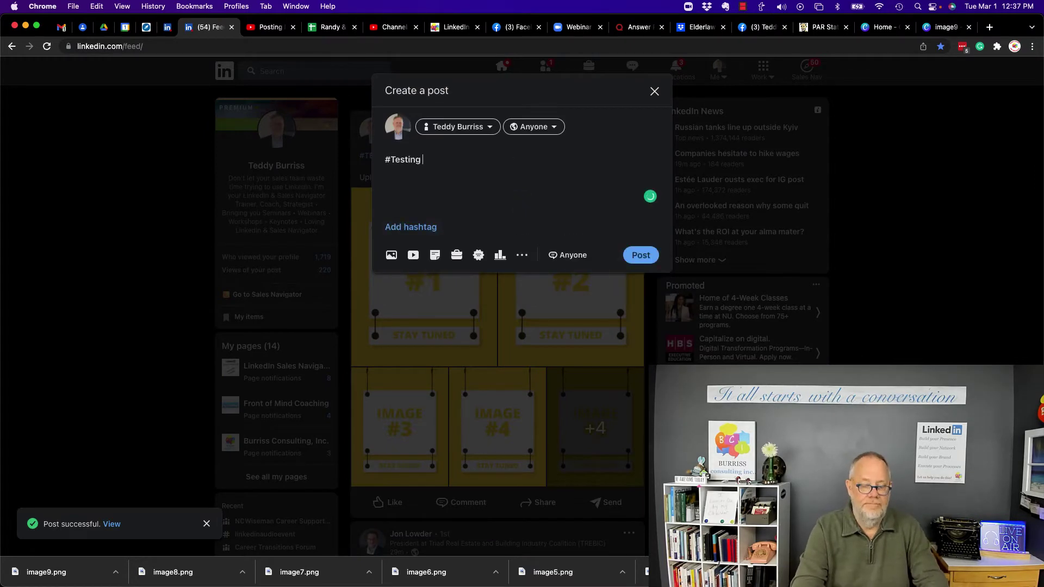
pyautogui.write('Posting 9 images to see what happens in the order of the display')
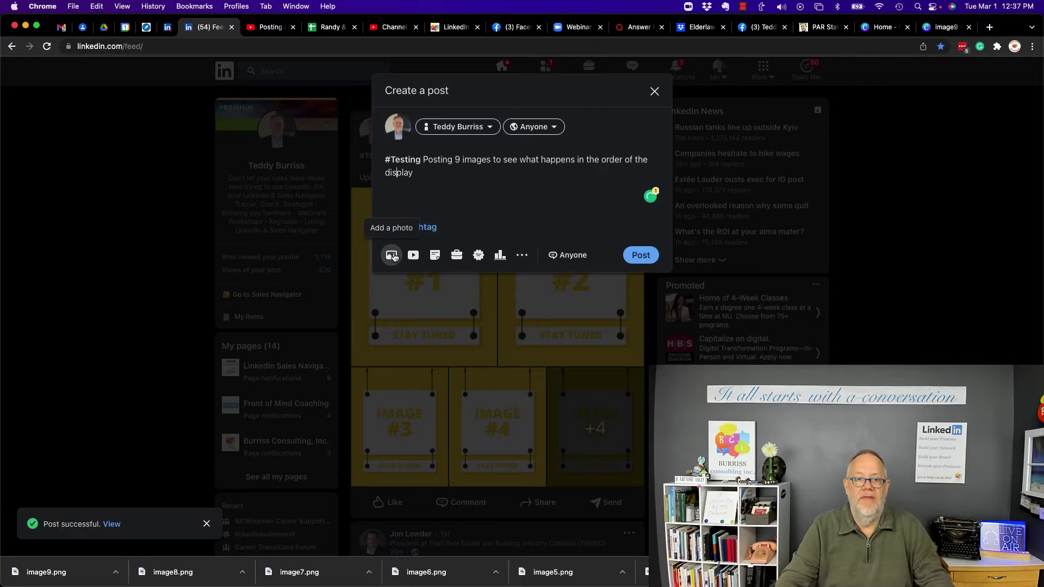
# Attach the images selected from image9.png up to image1.png and publish the post.
pyautogui.click(391, 255)
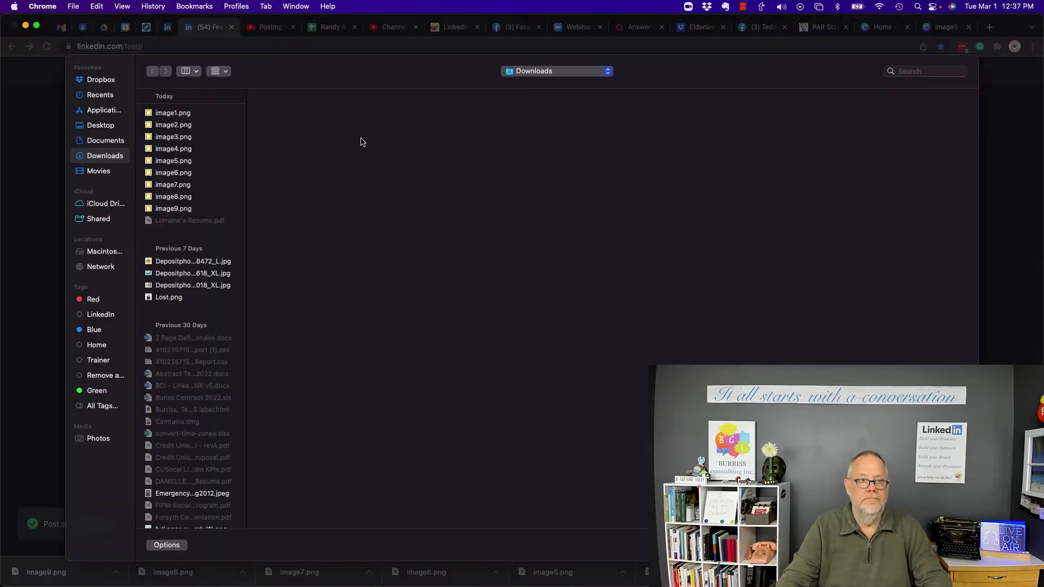
pyautogui.click(177, 211)
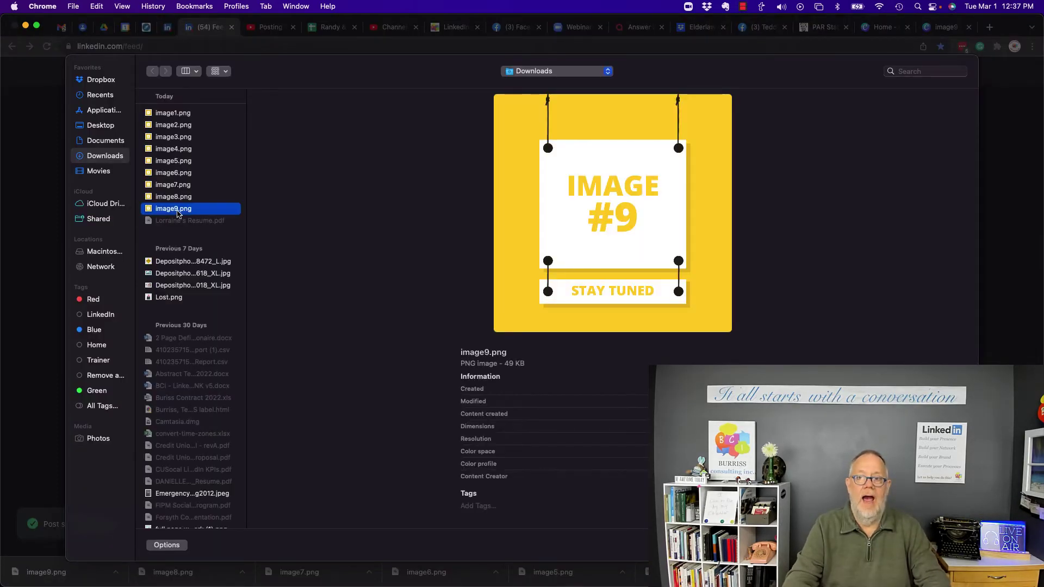
pyautogui.hotkey('shift', 'Up')
pyautogui.hotkey('shift', 'Up')
pyautogui.hotkey('shift', 'Up')
pyautogui.hotkey('shift', 'Up')
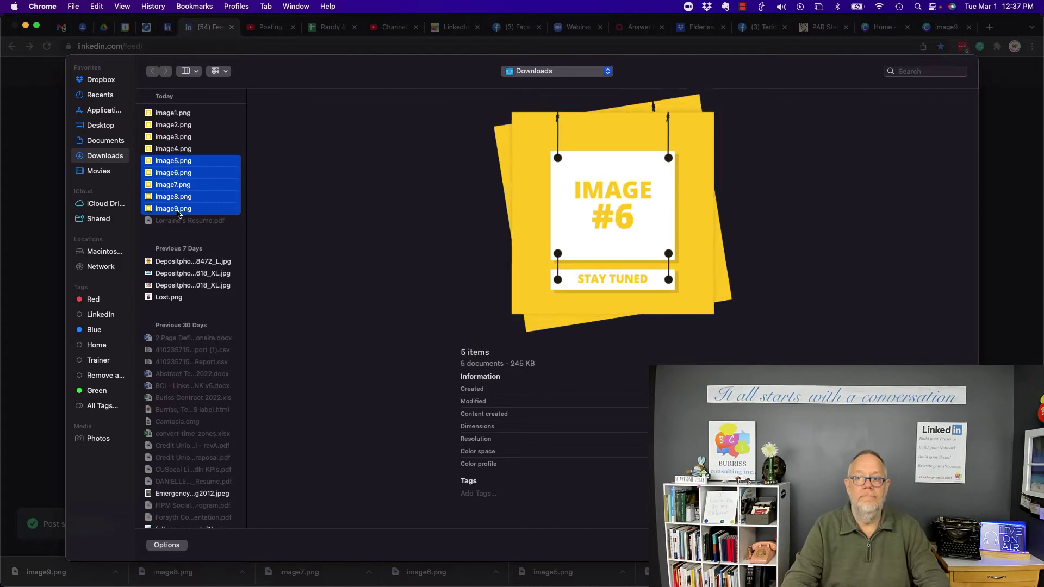
pyautogui.hotkey('shift', 'Up')
pyautogui.hotkey('shift', 'Up')
pyautogui.hotkey('shift', 'Up')
pyautogui.hotkey('shift', 'Up')
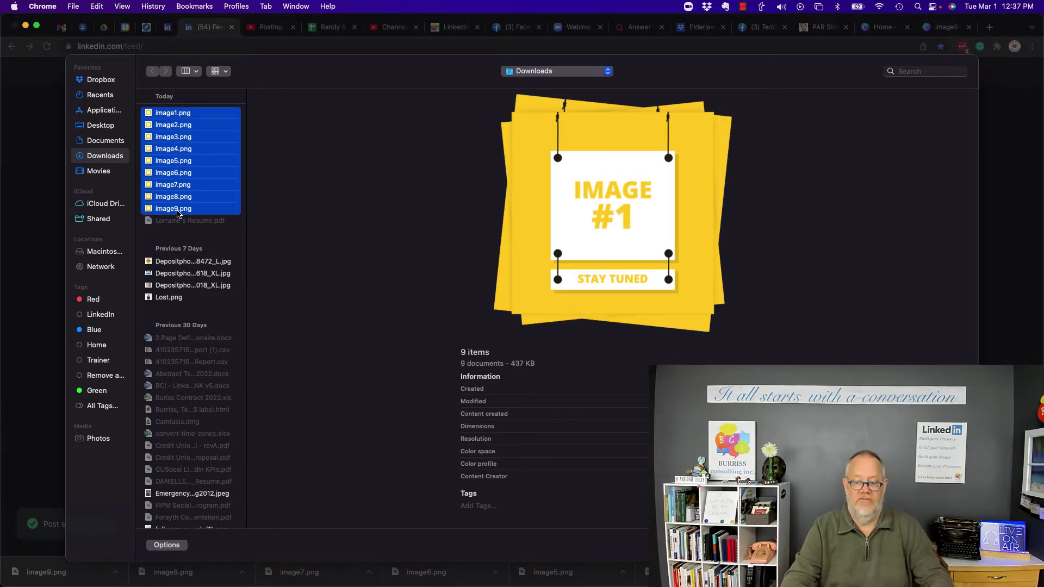
pyautogui.press('Return')
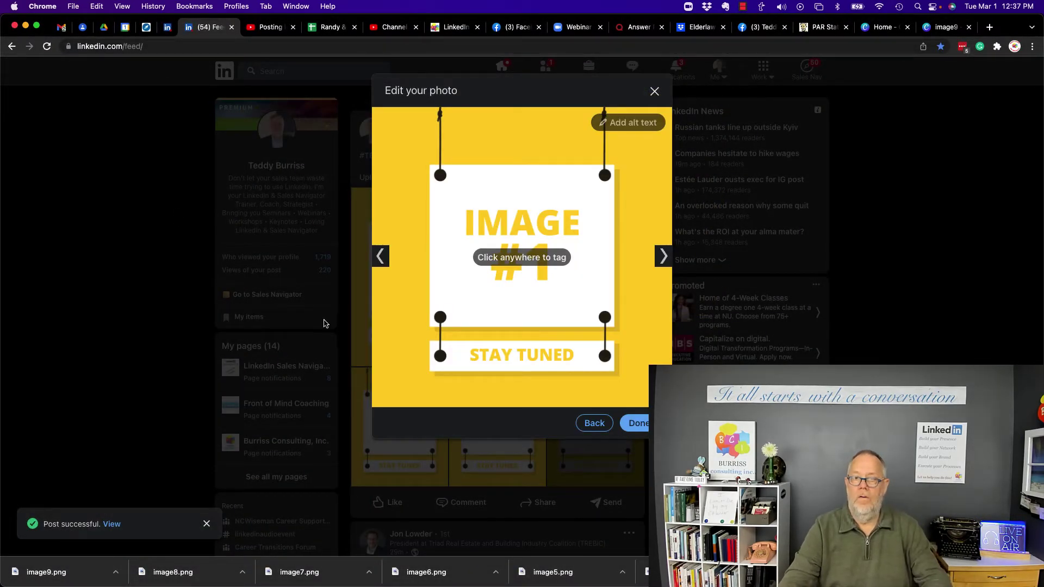
pyautogui.click(636, 429)
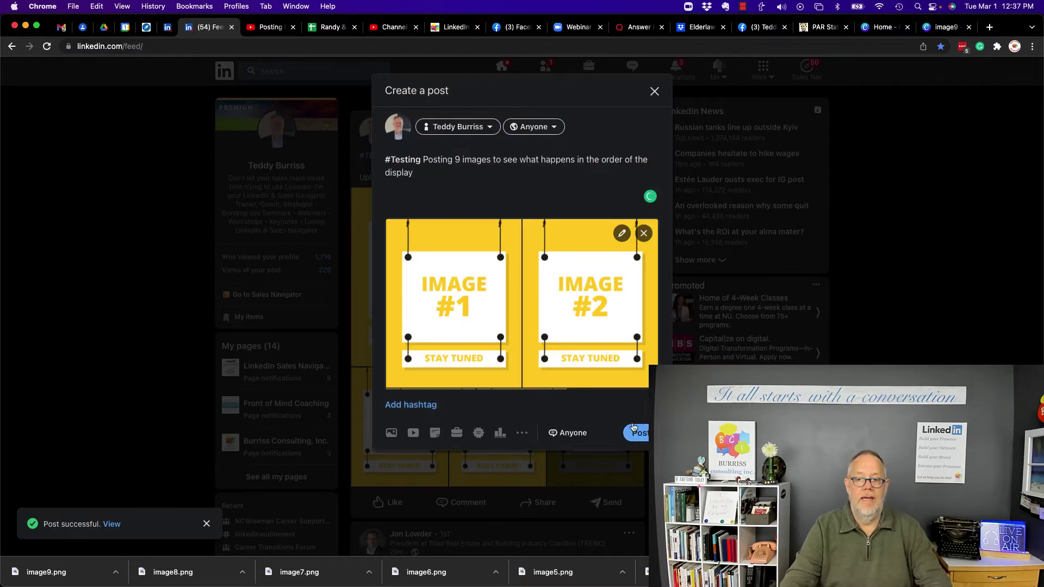
pyautogui.click(636, 434)
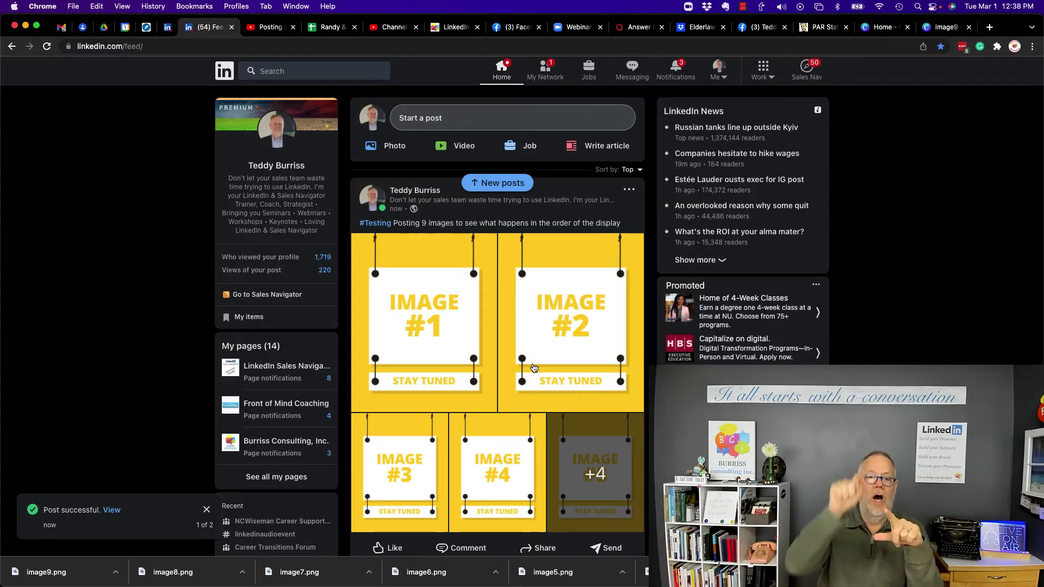
# Scroll the feed to compare the image grids of the two nine-image #Testing posts.
pyautogui.scroll(-3, 534, 368)
pyautogui.scroll(2, 512, 359)
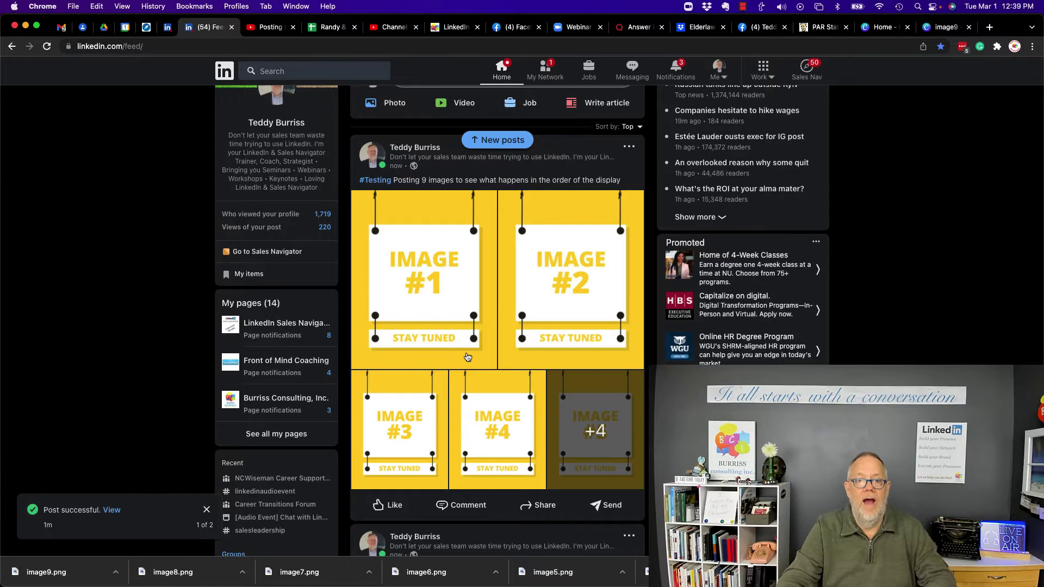
pyautogui.scroll(-8, 479, 362)
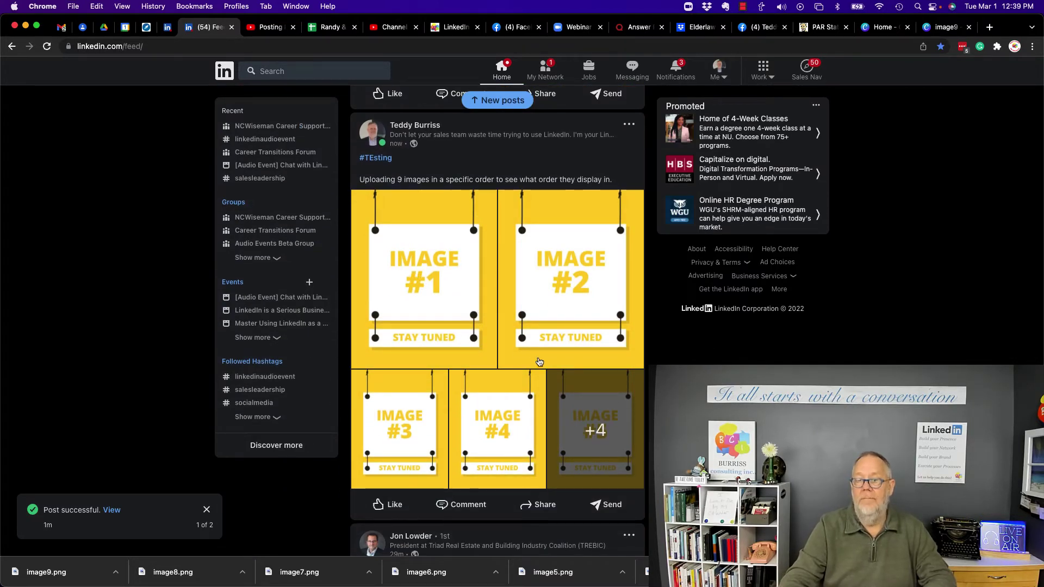
pyautogui.scroll(6, 579, 420)
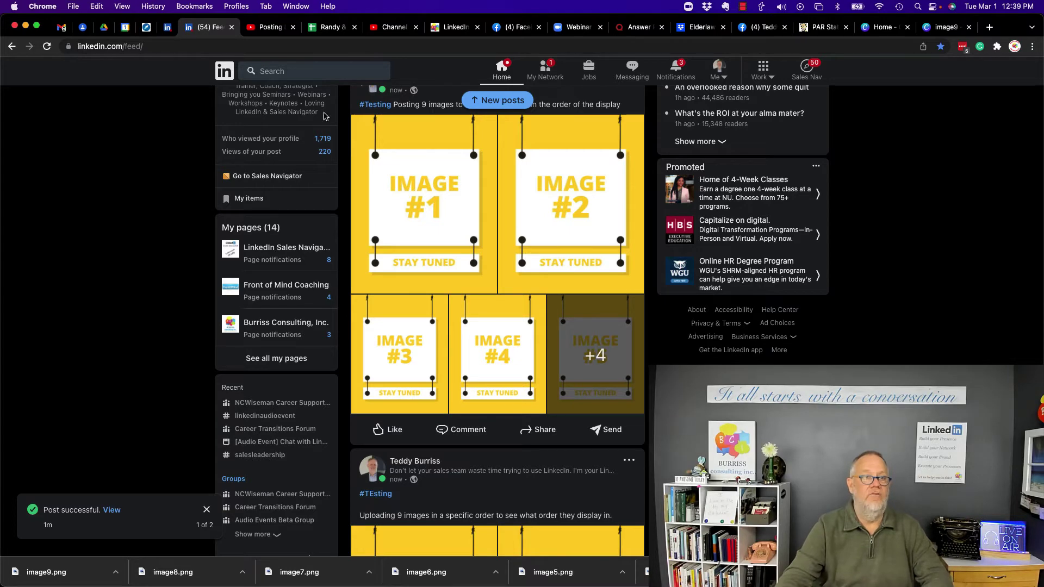
# Start a new post captioned '#Testing - adding images that are named alphabetically'.
pyautogui.scroll(3, 371, 80)
pyautogui.click(433, 113)
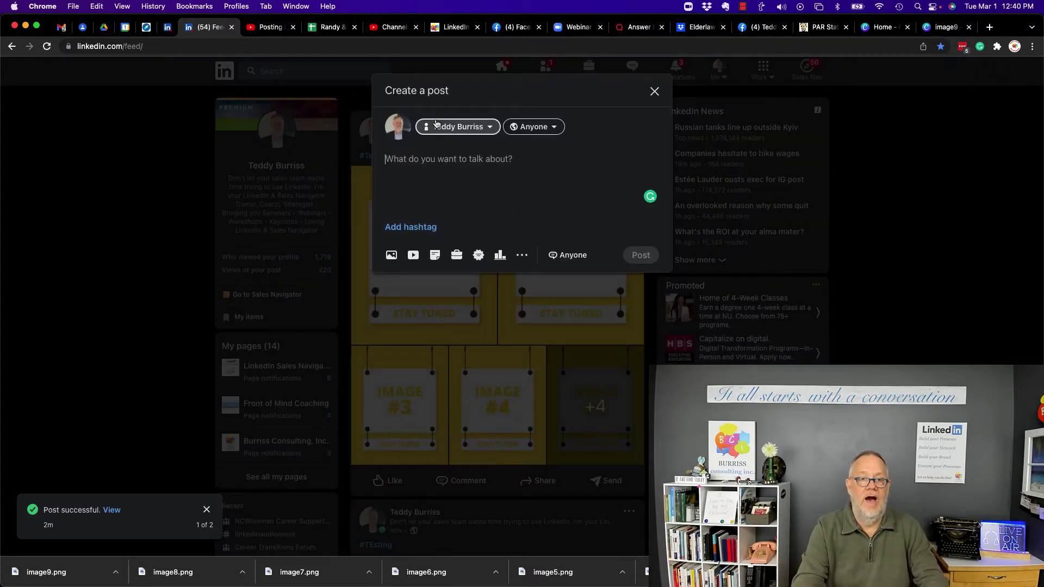
pyautogui.write('#Testing - adding images that')
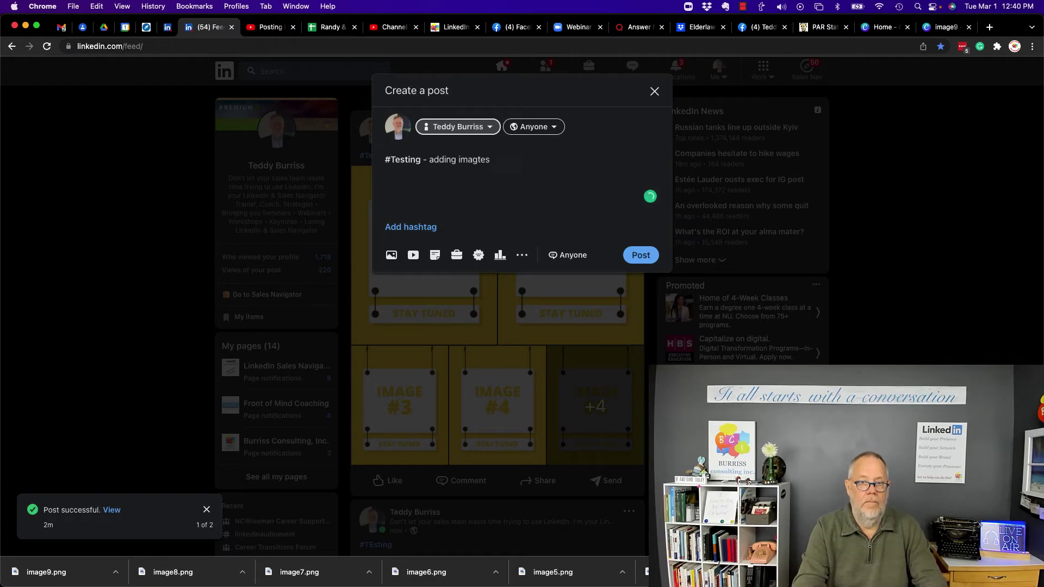
pyautogui.write(' are named alphabetically')
# Attach image2.png through image11.png in name order and confirm the photos in the draft.
pyautogui.click(391, 255)
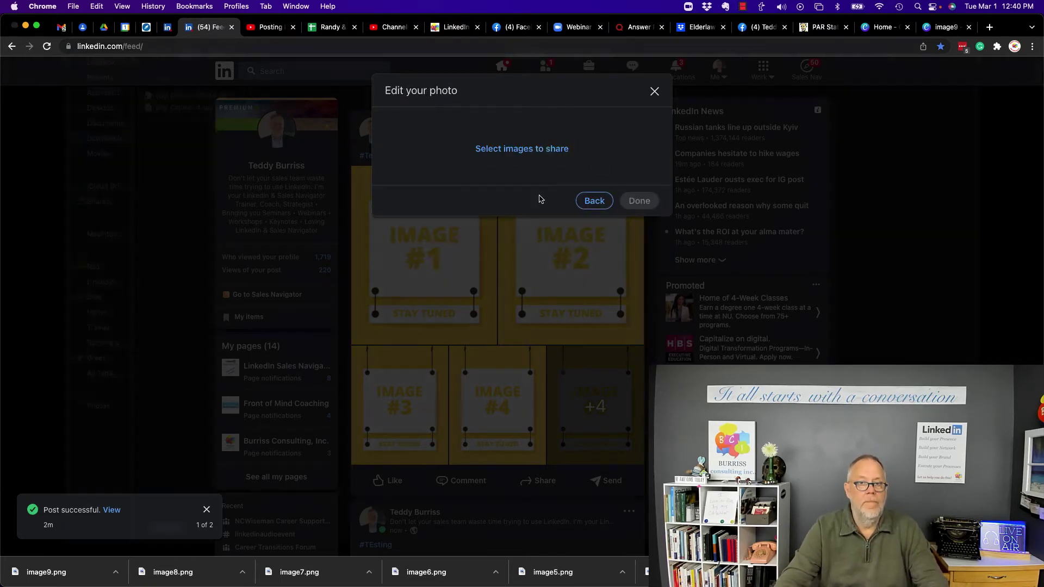
pyautogui.click(184, 114)
pyautogui.hotkey('shift', 'Down')
pyautogui.hotkey('shift', 'Down')
pyautogui.hotkey('shift', 'Down')
pyautogui.hotkey('shift', 'Down')
pyautogui.hotkey('shift', 'Down')
pyautogui.hotkey('shift', 'Down')
pyautogui.hotkey('shift', 'Down')
pyautogui.hotkey('shift', 'Down')
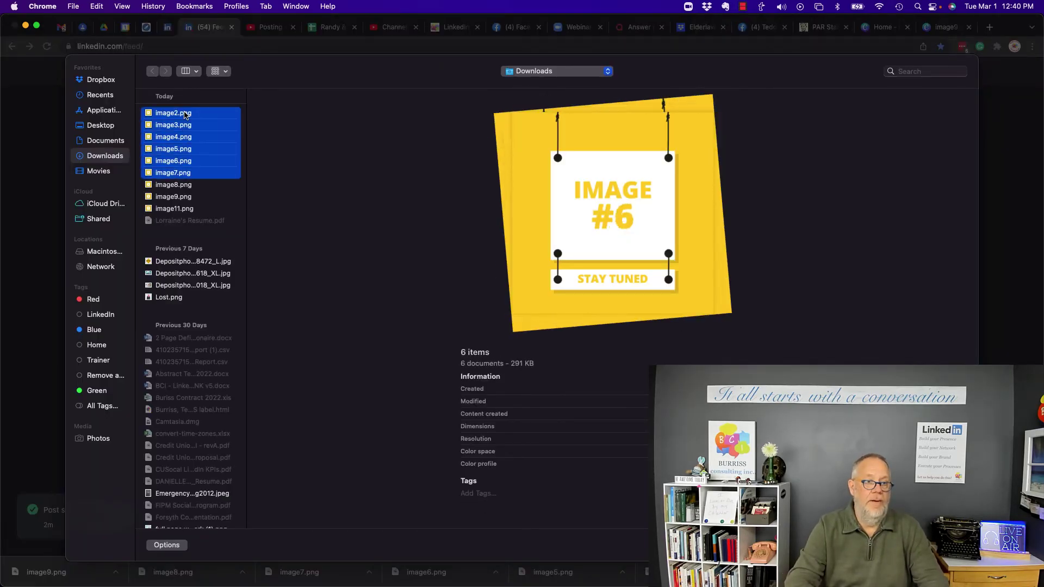
pyautogui.press('Return')
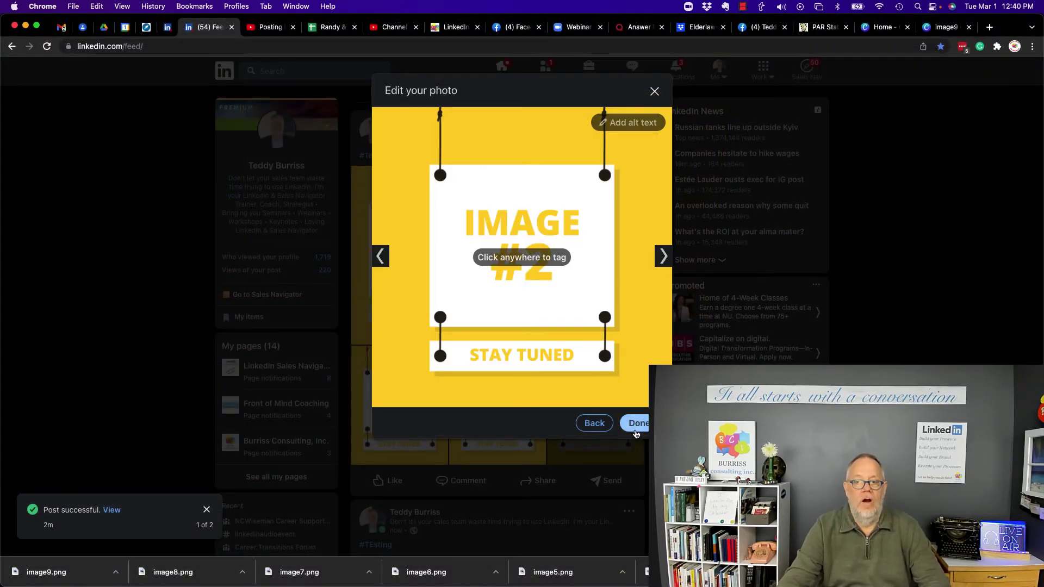
pyautogui.click(636, 423)
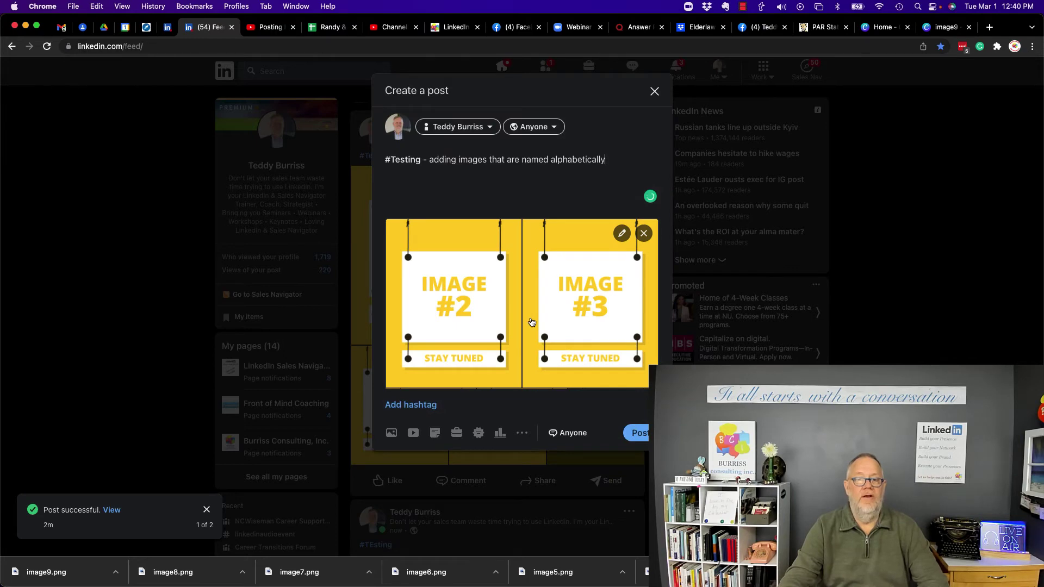
pyautogui.scroll(-3, 530, 323)
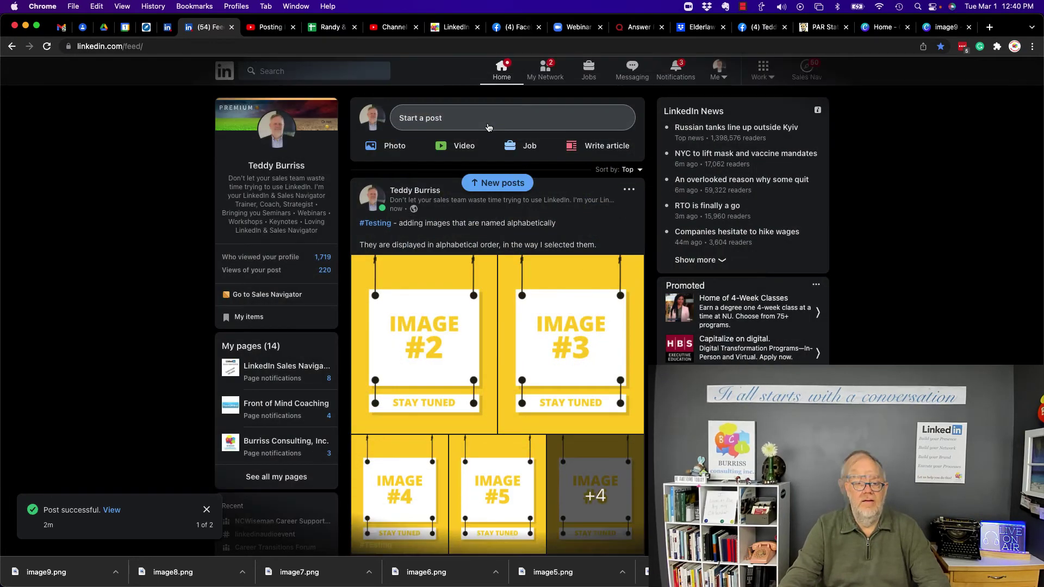
# Caption a post '#Testing - Selecting images randomly.' and pick images 7, 5–6, 3, 2, 9, 11, 8, 4 in that order.
pyautogui.click(473, 118)
pyautogui.write('#Testing - Selecting images randomly.')
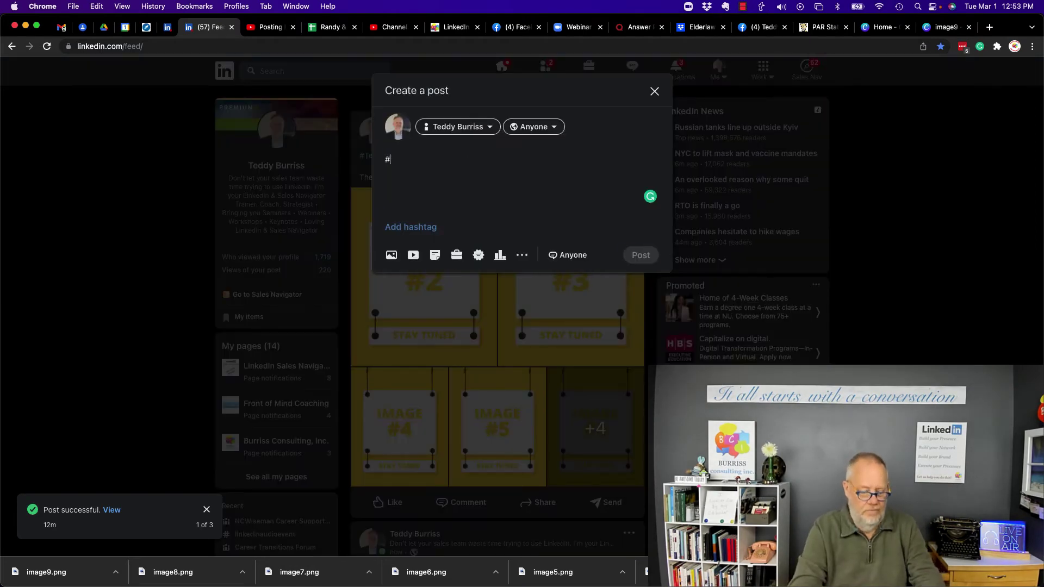
pyautogui.click(399, 257)
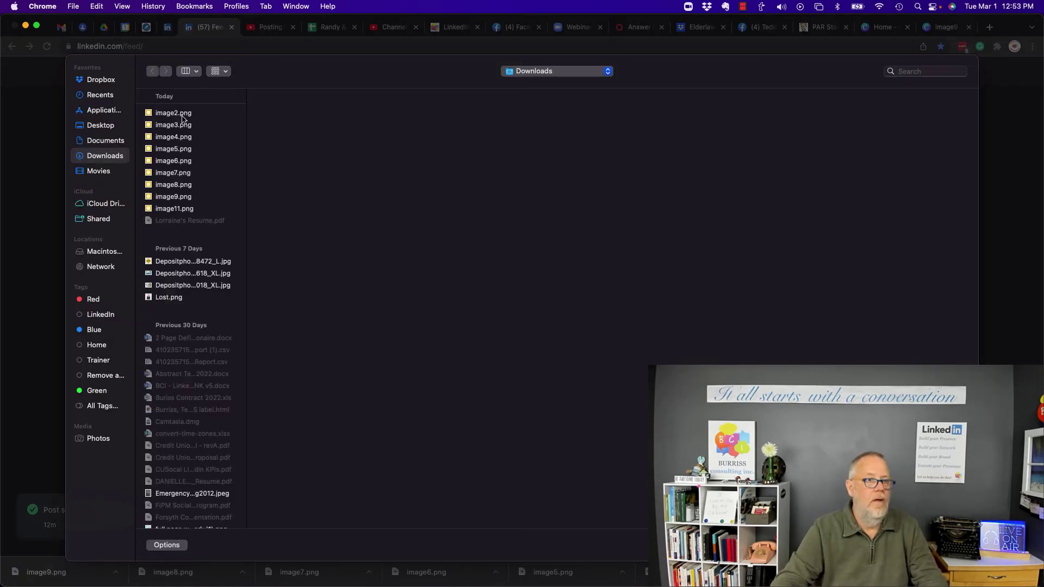
pyautogui.click(182, 172)
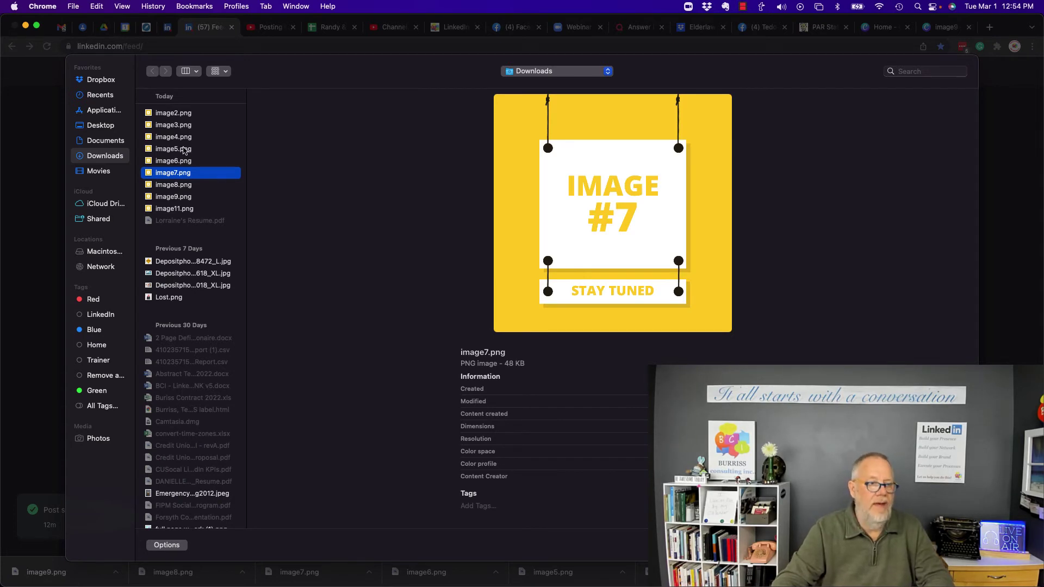
pyautogui.keyDown('shift'); pyautogui.click(182, 150); pyautogui.keyUp('shift')
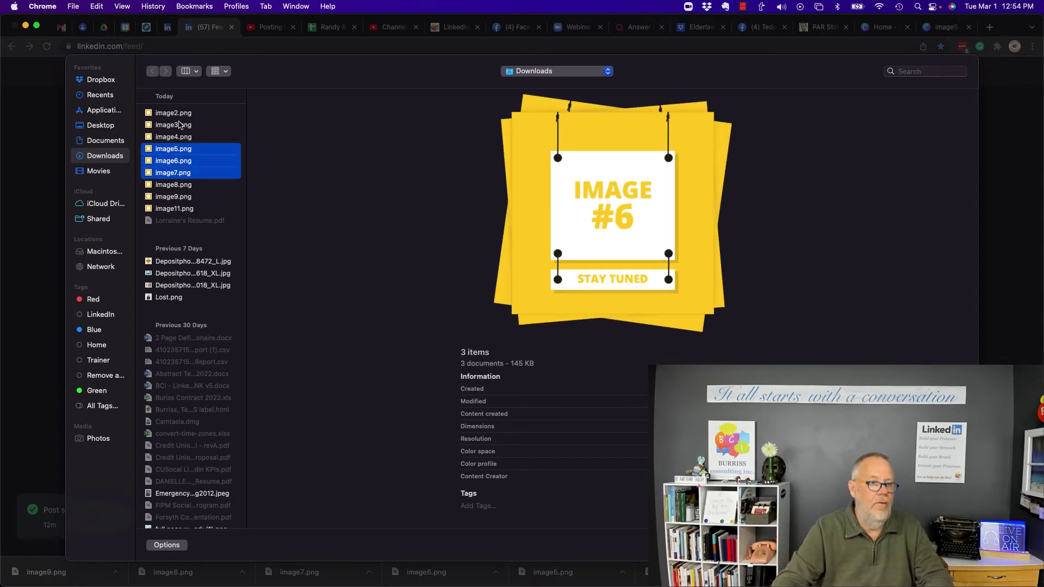
pyautogui.keyDown('super'); pyautogui.click(180, 125); pyautogui.keyUp('super')
pyautogui.keyDown('super'); pyautogui.click(180, 113); pyautogui.keyUp('super')
pyautogui.keyDown('super'); pyautogui.click(180, 195); pyautogui.keyUp('super')
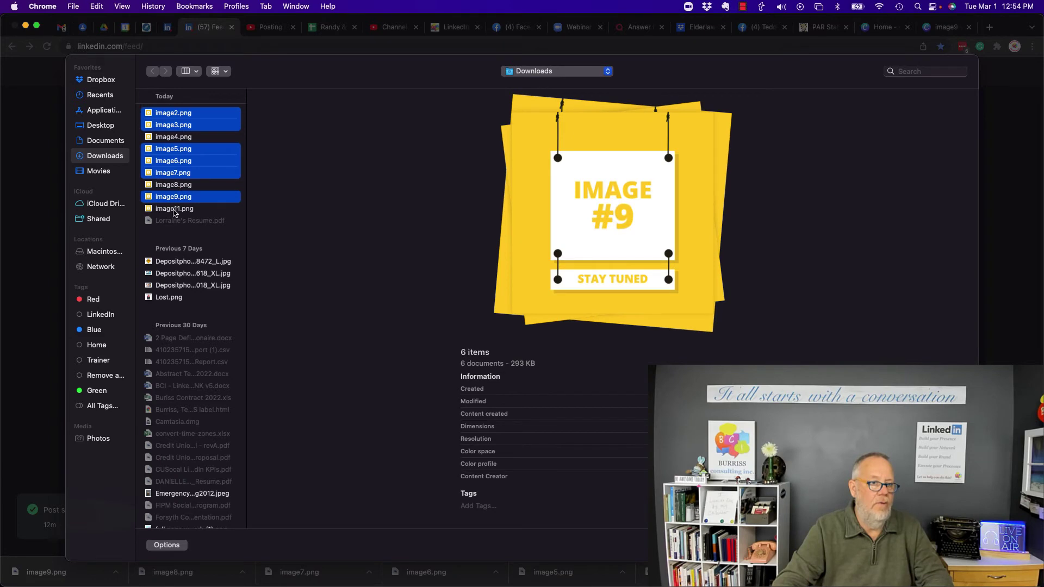
pyautogui.keyDown('super'); pyautogui.click(176, 212); pyautogui.keyUp('super')
pyautogui.keyDown('super'); pyautogui.click(176, 188); pyautogui.keyUp('super')
pyautogui.keyDown('super'); pyautogui.click(180, 137); pyautogui.keyUp('super')
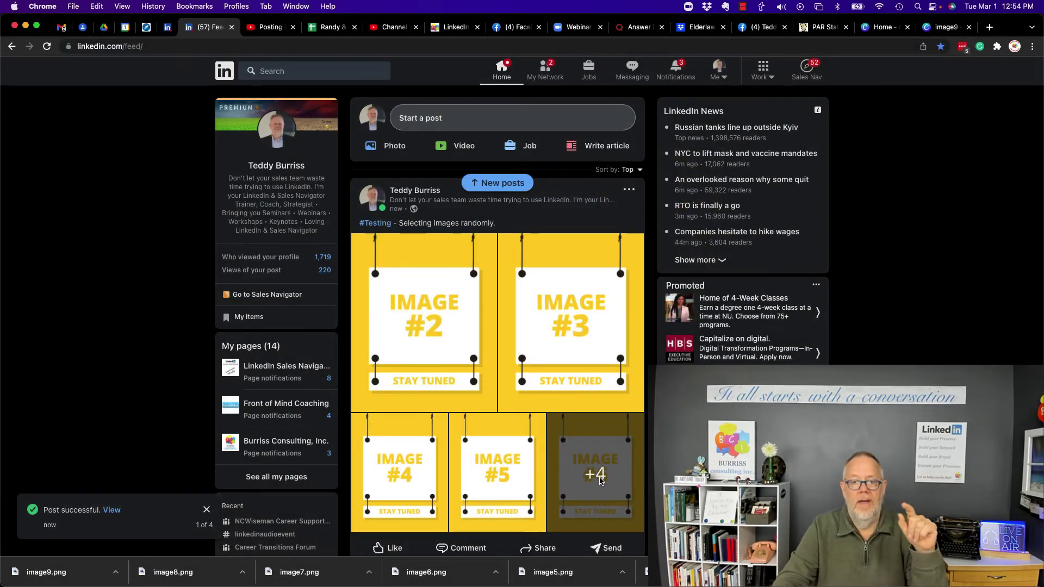
# Open the post's images full-size and step through IMAGE #7, #8, #1, #2 and #6.
pyautogui.click(600, 480)
pyautogui.click(597, 307)
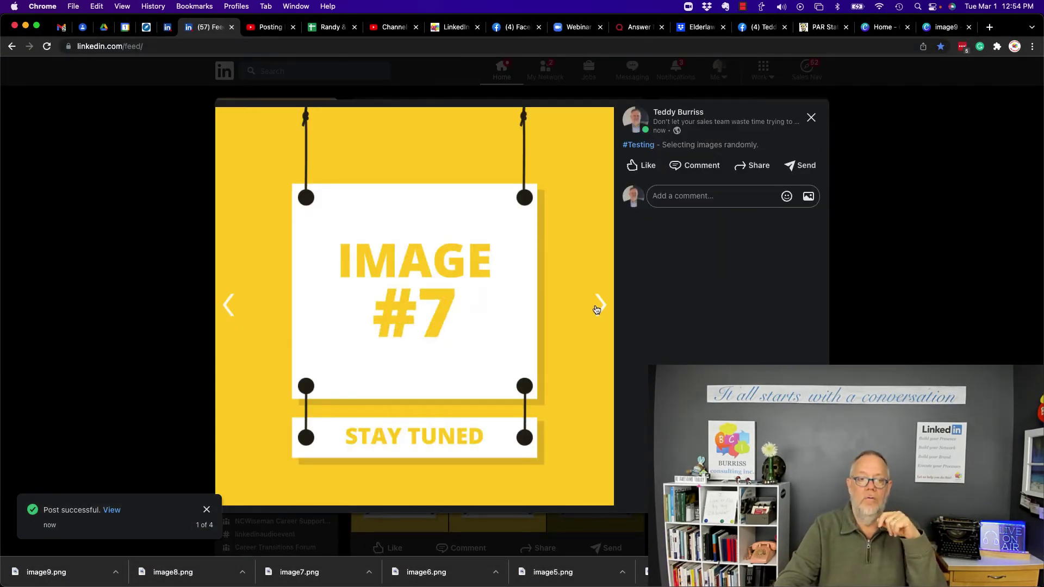
pyautogui.click(597, 309)
pyautogui.click(597, 309)
pyautogui.click(597, 309)
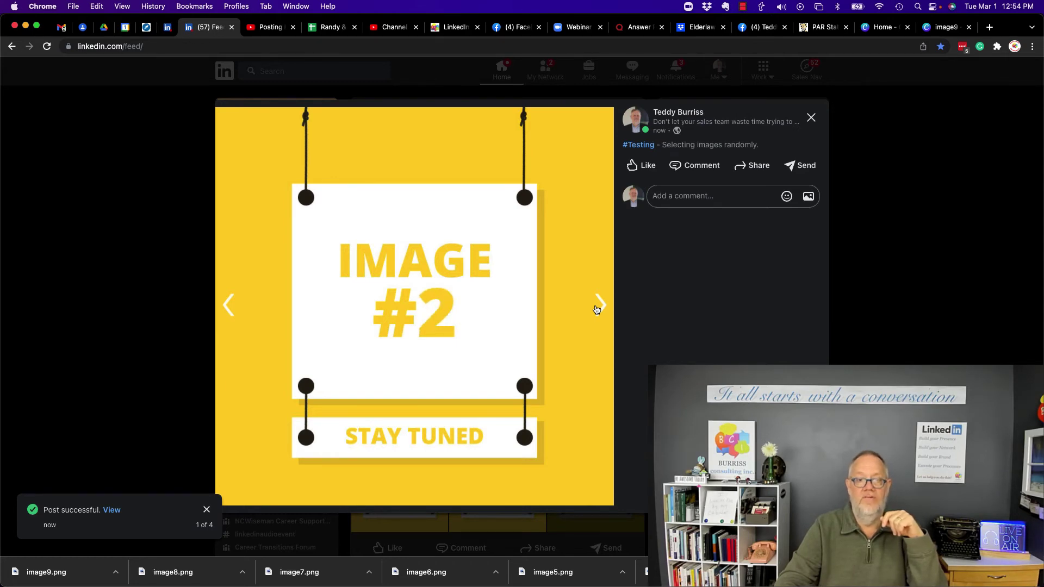
pyautogui.click(596, 309)
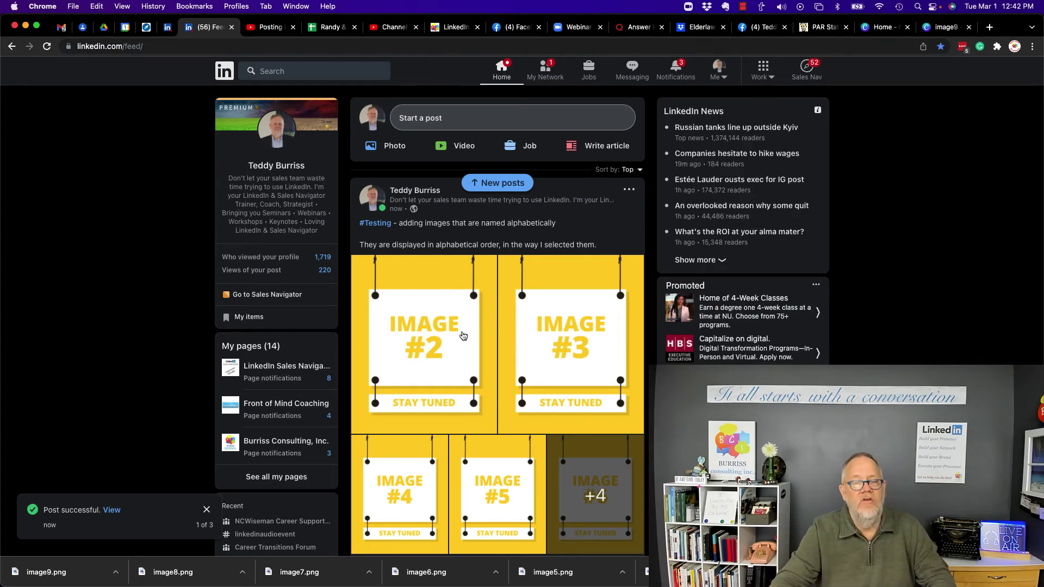
pyautogui.scroll(-3, 458, 336)
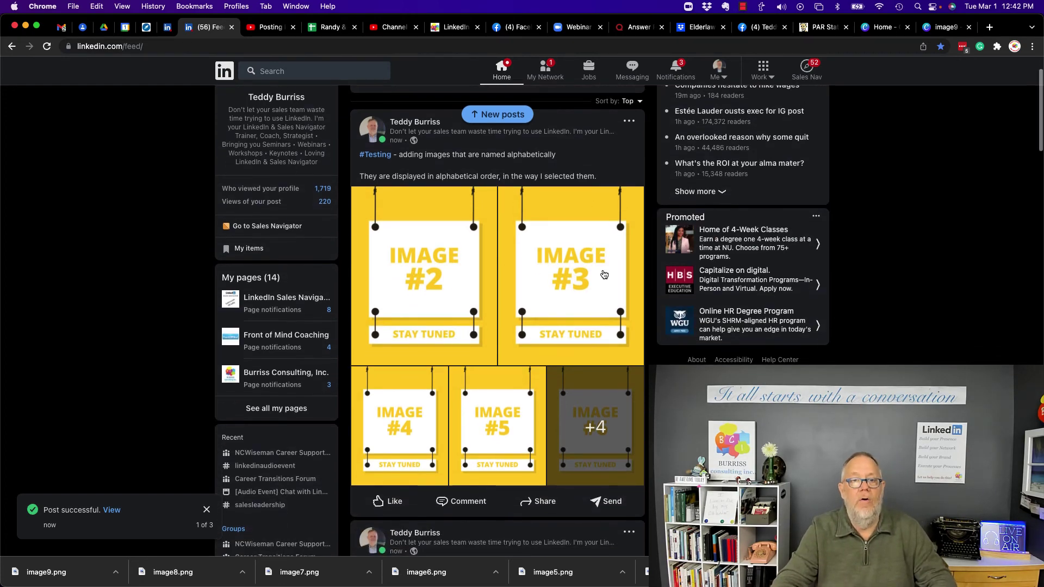
pyautogui.scroll(-15, 473, 302)
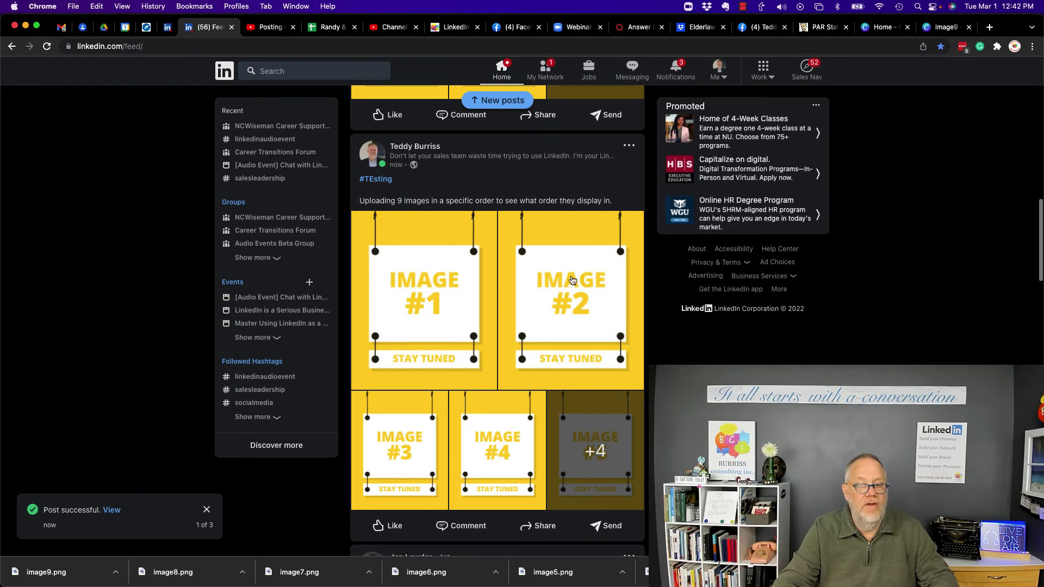
pyautogui.scroll(6, 533, 350)
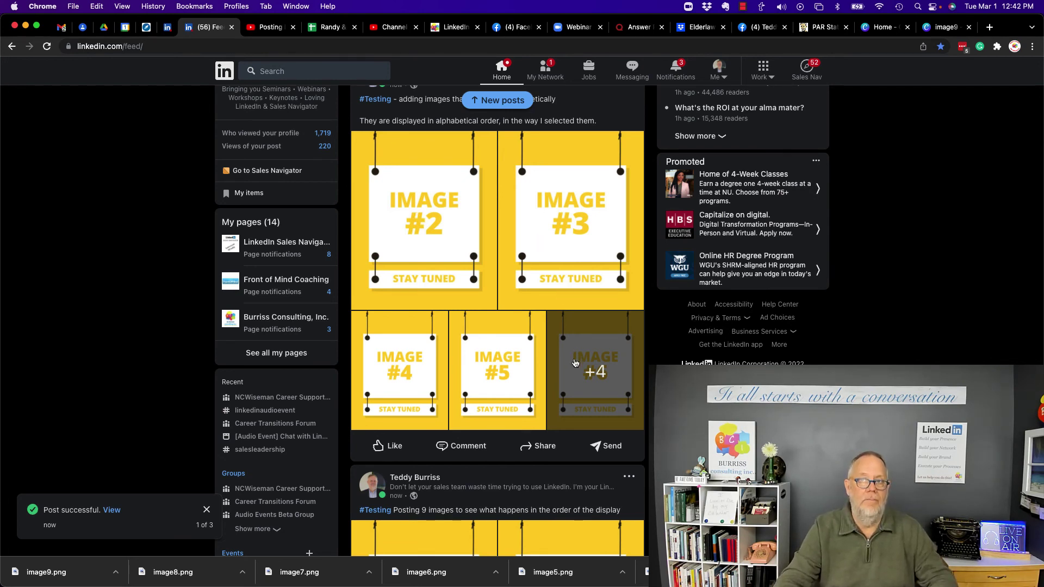
pyautogui.scroll(3, 579, 283)
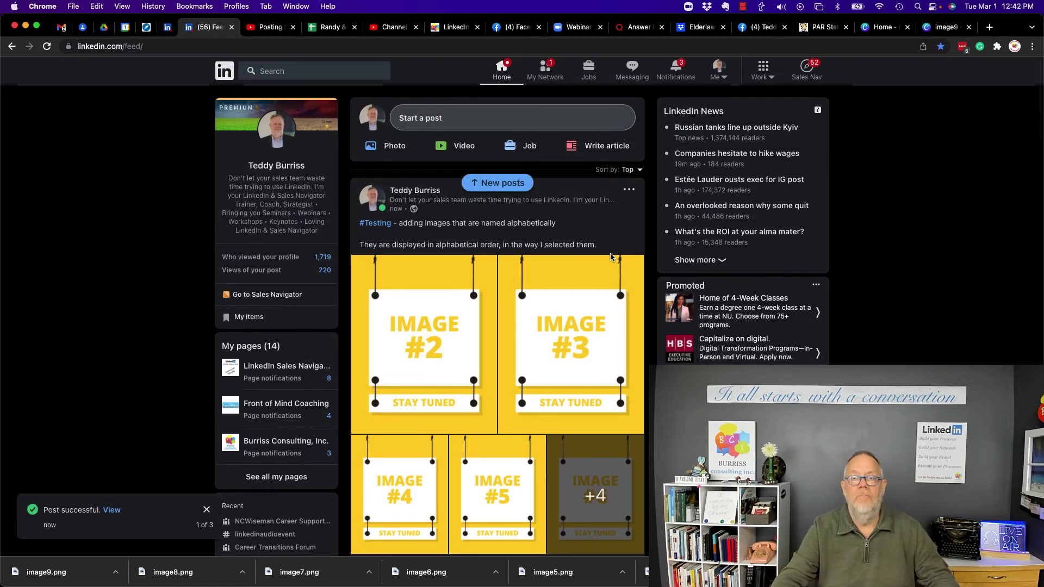